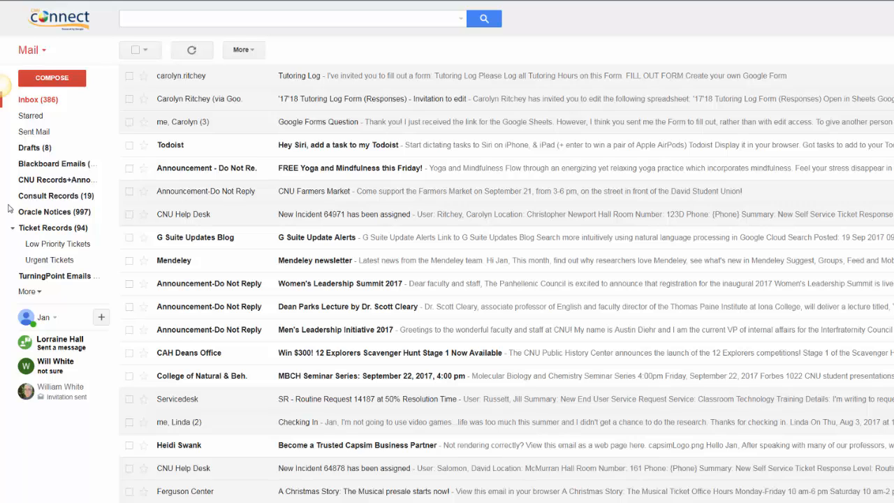
Step: Create a new mail label named Psych 101
{"action": "left_click", "coordinate": [29, 297]}
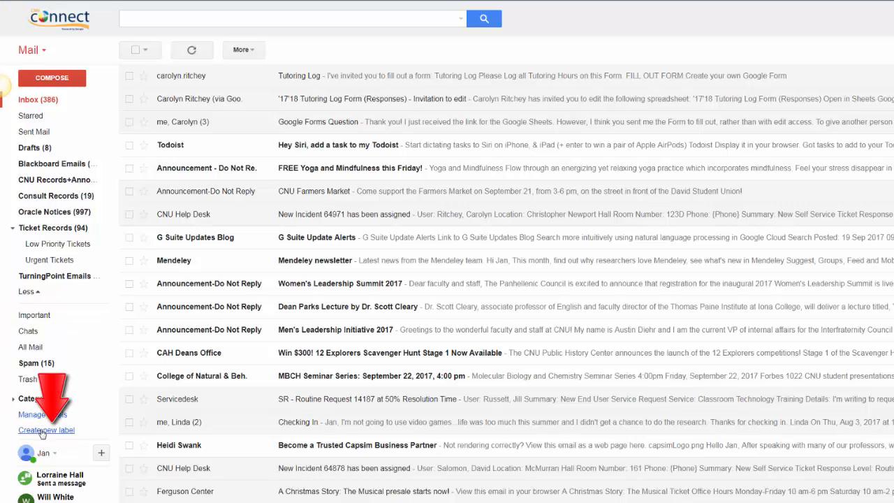
{"action": "left_click", "coordinate": [42, 431]}
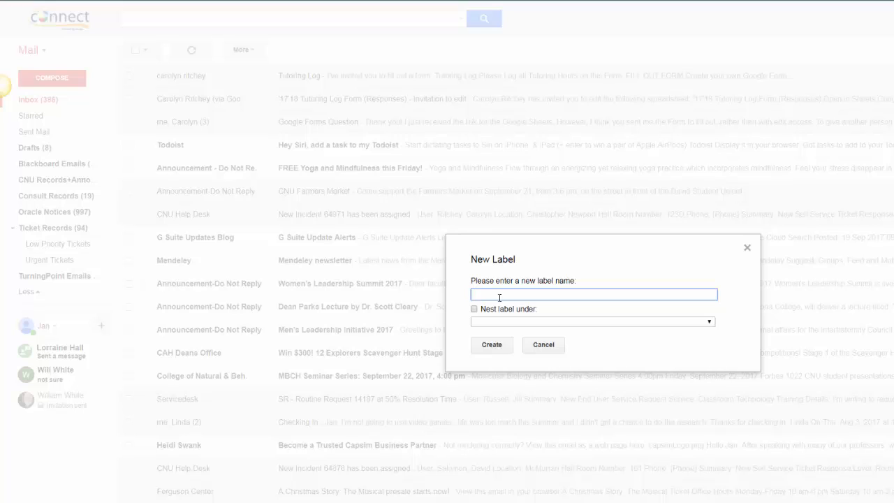
{"action": "type", "text": "Psych 101"}
{"action": "left_click", "coordinate": [492, 346]}
{"action": "scroll", "coordinate": [27, 185], "scroll_direction": "up", "scroll_amount": 3}
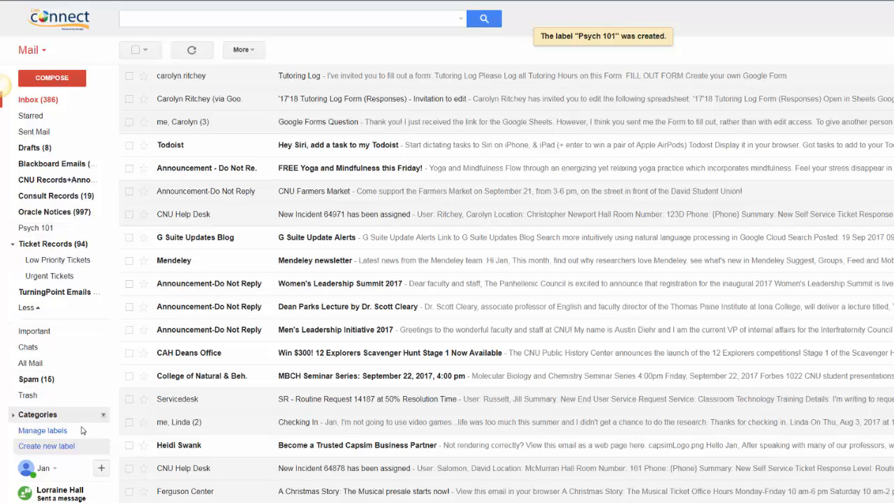
Step: Create a Homework label nested under Psych 101 and expand the parent label to show it
{"action": "left_click", "coordinate": [64, 450]}
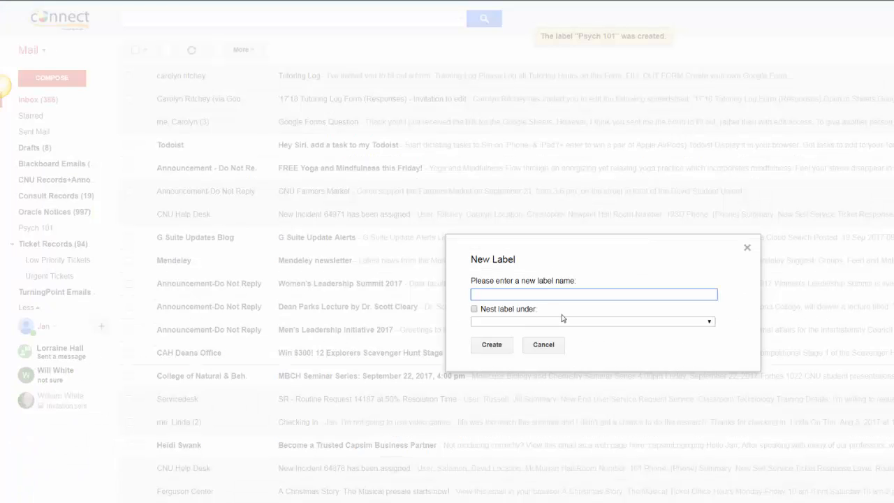
{"action": "type", "text": "Homework"}
{"action": "left_click", "coordinate": [474, 309]}
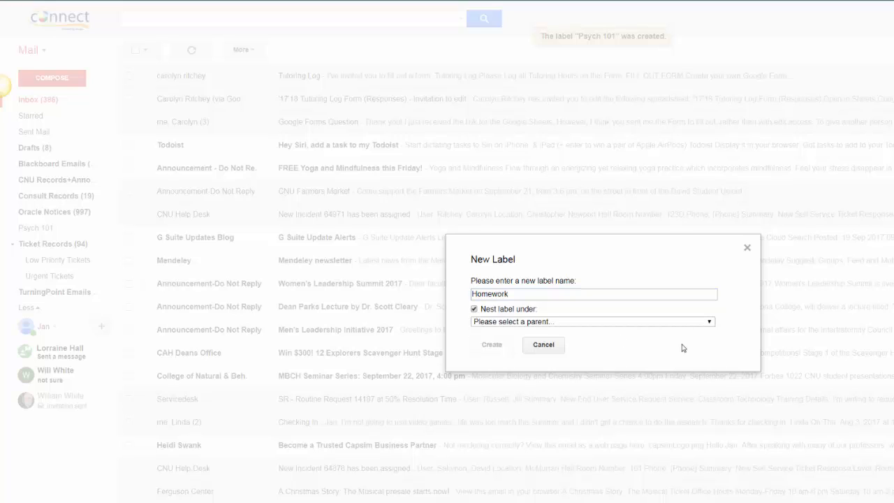
{"action": "left_click", "coordinate": [711, 323]}
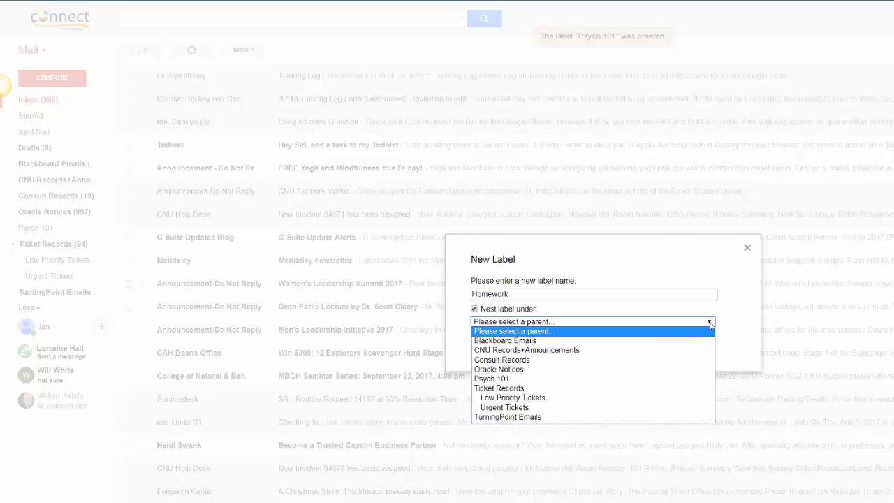
{"action": "left_click", "coordinate": [529, 379]}
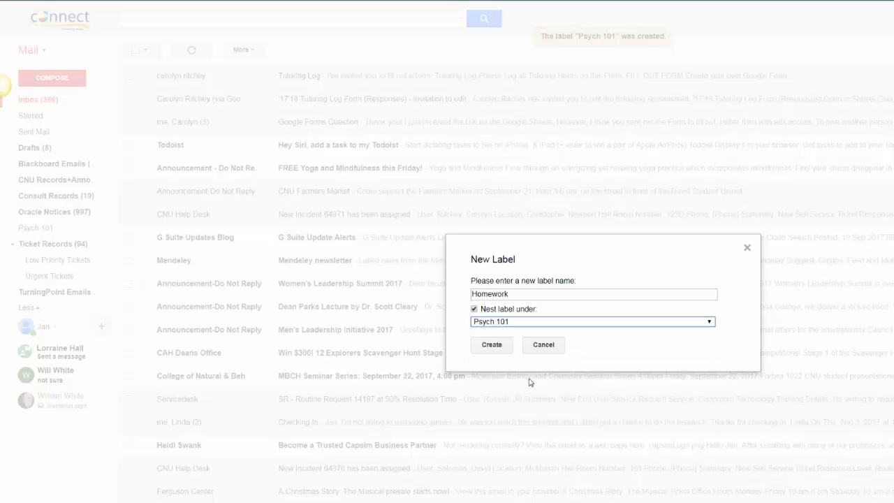
{"action": "left_click", "coordinate": [499, 347]}
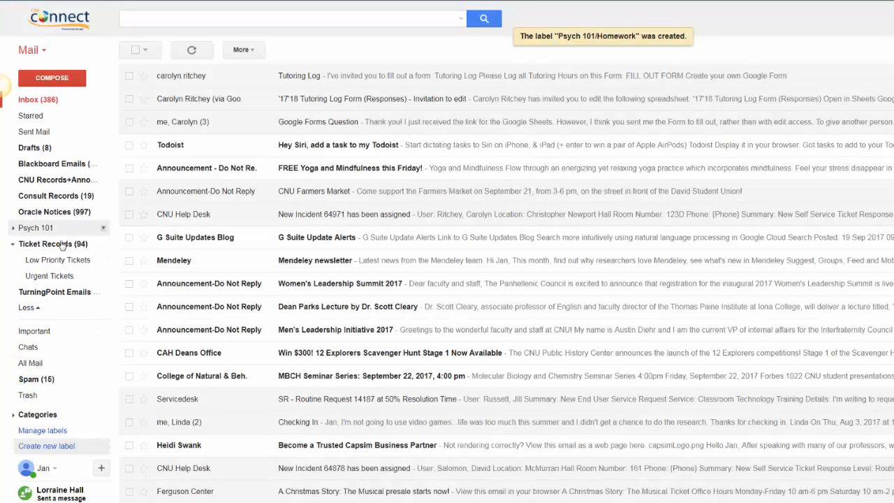
{"action": "left_click", "coordinate": [13, 230]}
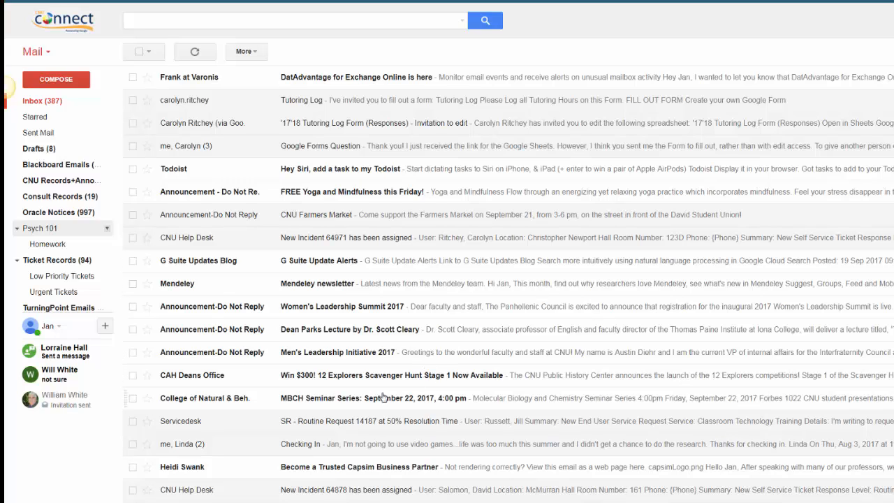
Step: Move the "Checking In" conversation from the inbox to the Consult Records label
{"action": "left_click_drag", "start_coordinate": [313, 450], "coordinate": [57, 198]}
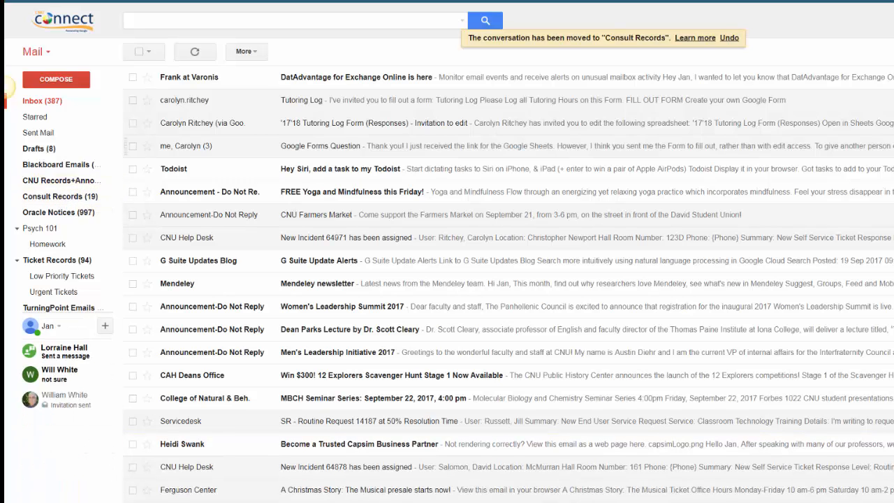
Step: Replace the Forums label on the Dean Parks Lecture e-mail with CNU Records+Announcements, and return to the inbox
{"action": "left_click", "coordinate": [349, 335]}
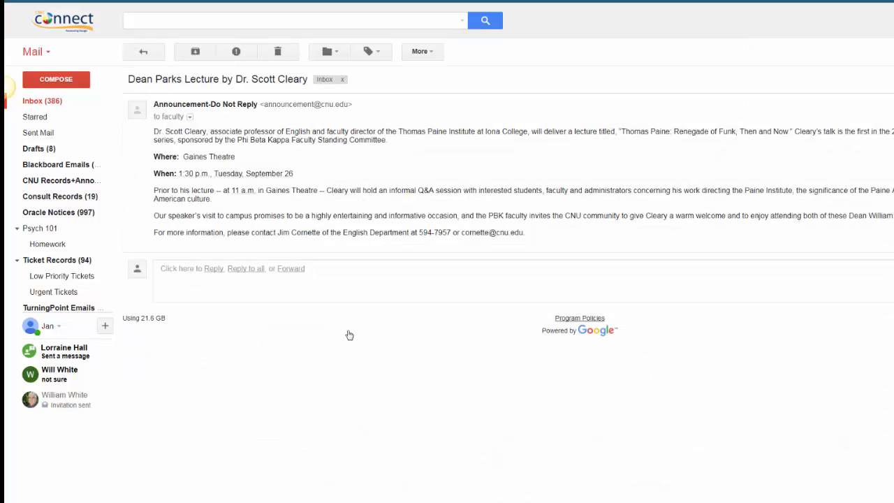
{"action": "left_click", "coordinate": [384, 56]}
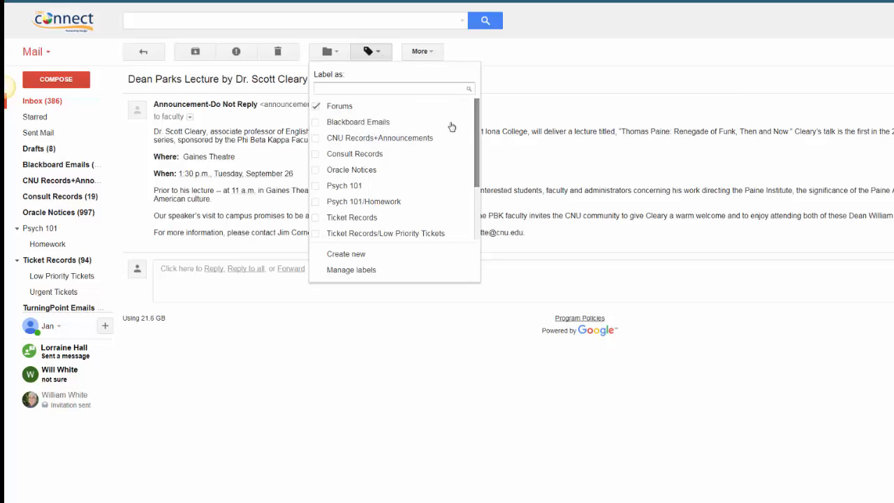
{"action": "left_click", "coordinate": [315, 139]}
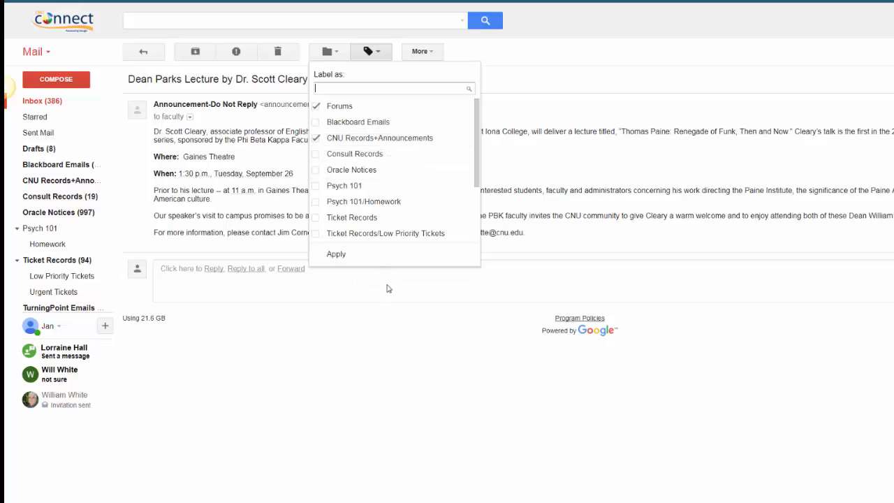
{"action": "left_click", "coordinate": [319, 106]}
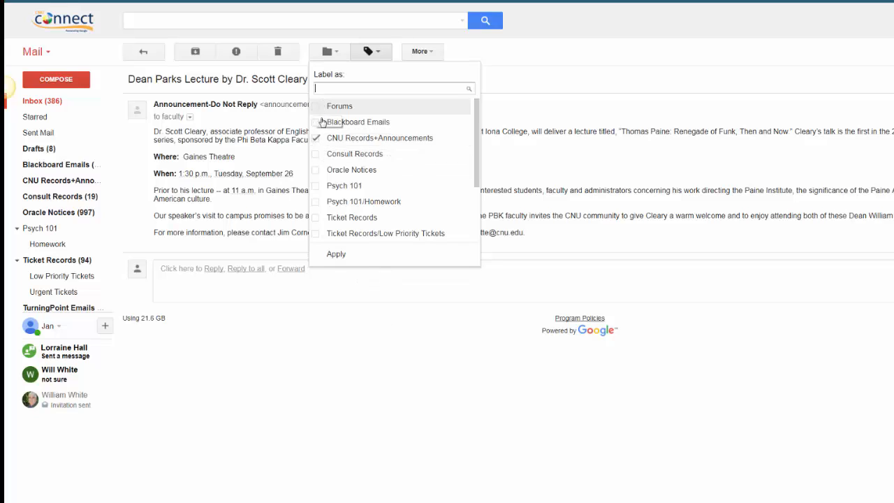
{"action": "left_click", "coordinate": [336, 256]}
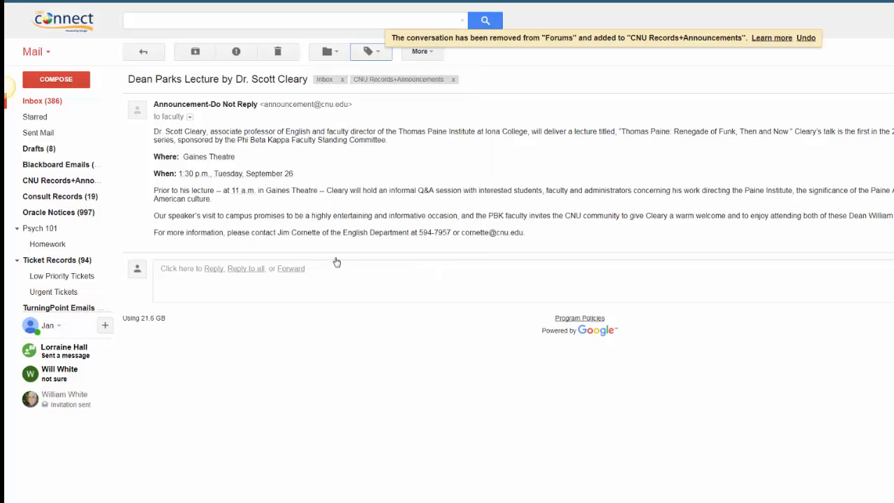
{"action": "left_click", "coordinate": [44, 100]}
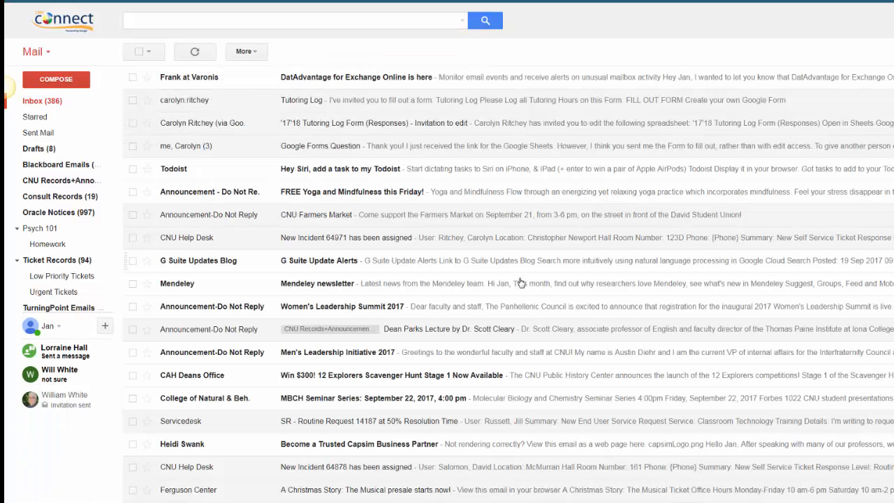
Step: Add the CNU Records+Announcements label to the opened "Men's Leadership Initiative 2017" e-mail, and return to the inbox
{"action": "left_click", "coordinate": [352, 355]}
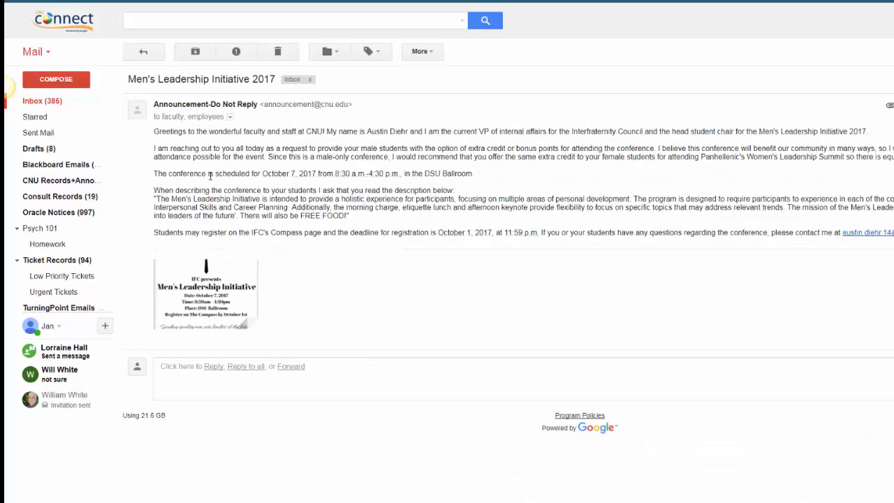
{"action": "left_click_drag", "start_coordinate": [69, 188], "coordinate": [314, 155]}
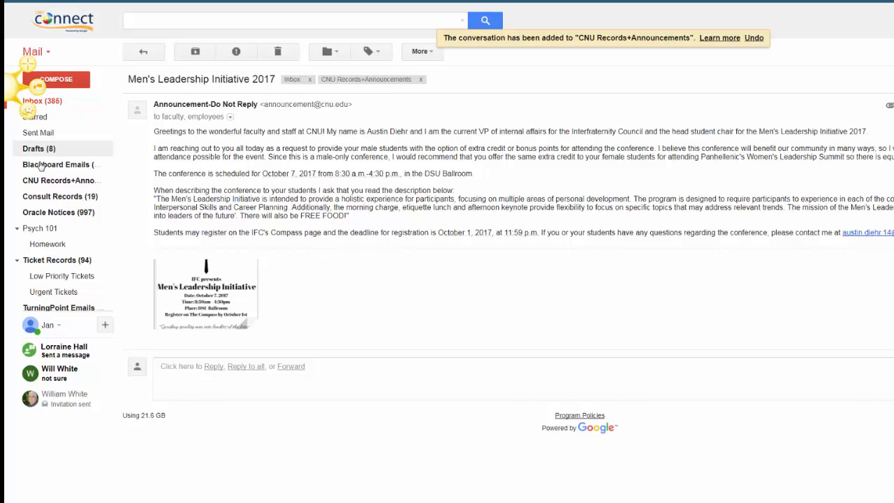
{"action": "left_click", "coordinate": [35, 100]}
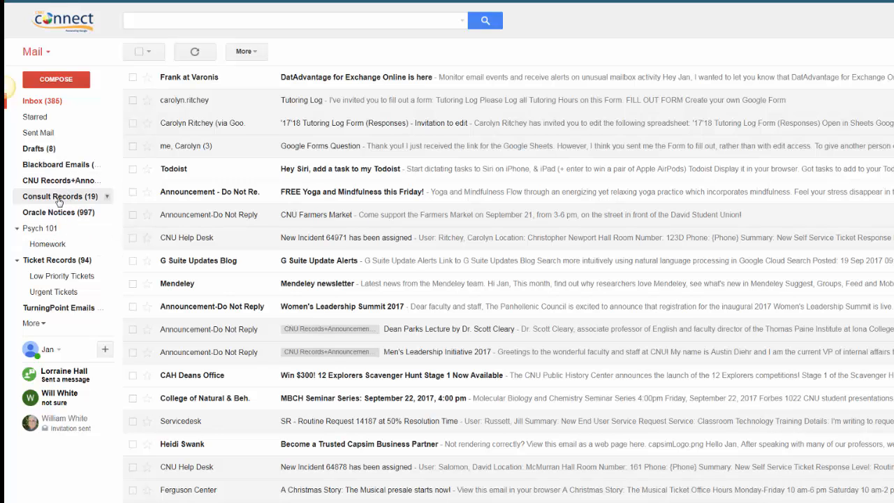
Step: View the messages filed under Consult Records, and return to the inbox
{"action": "left_click", "coordinate": [58, 199]}
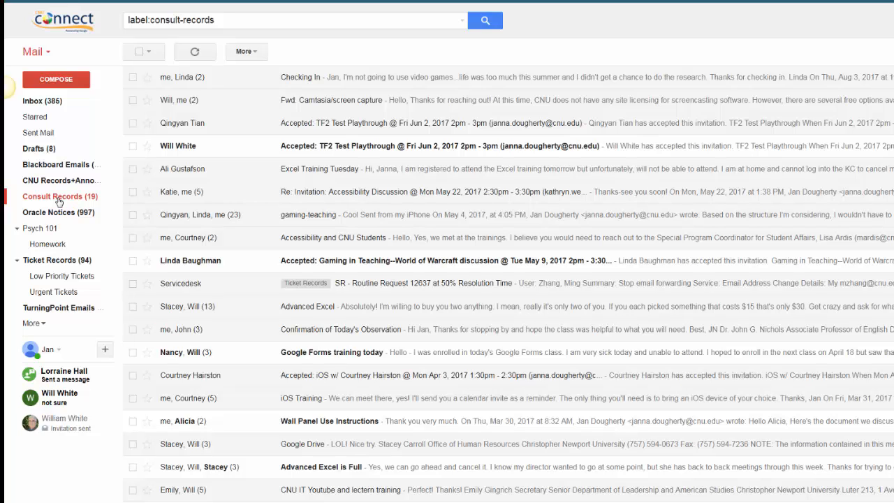
{"action": "left_click", "coordinate": [44, 102]}
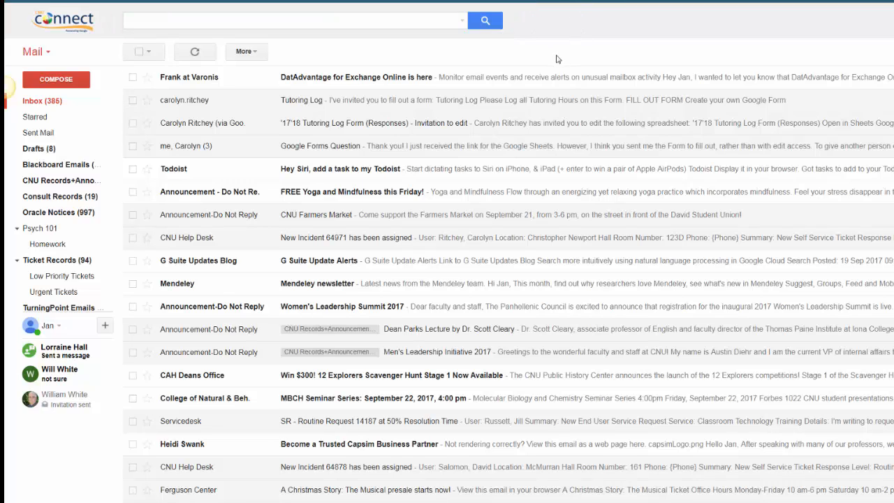
Step: Set up an advanced search of All Mail with a colleague's e-mail address as the sender
{"action": "left_click", "coordinate": [461, 23]}
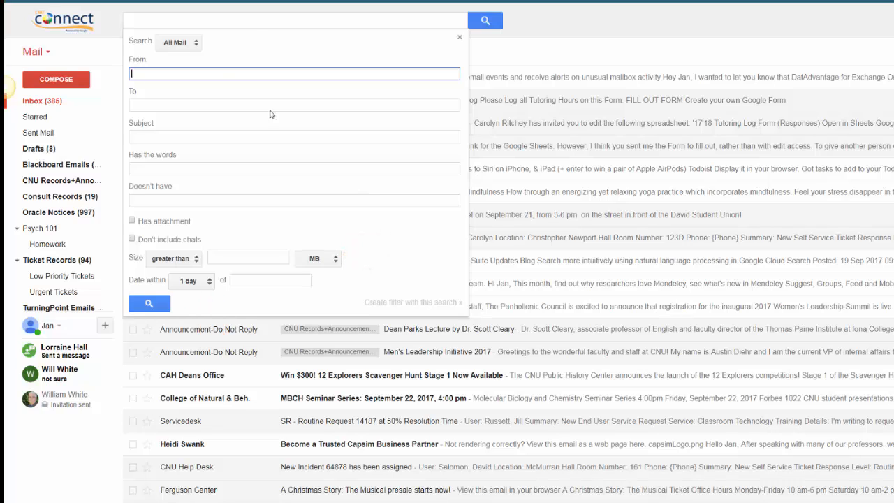
{"action": "left_click", "coordinate": [194, 44]}
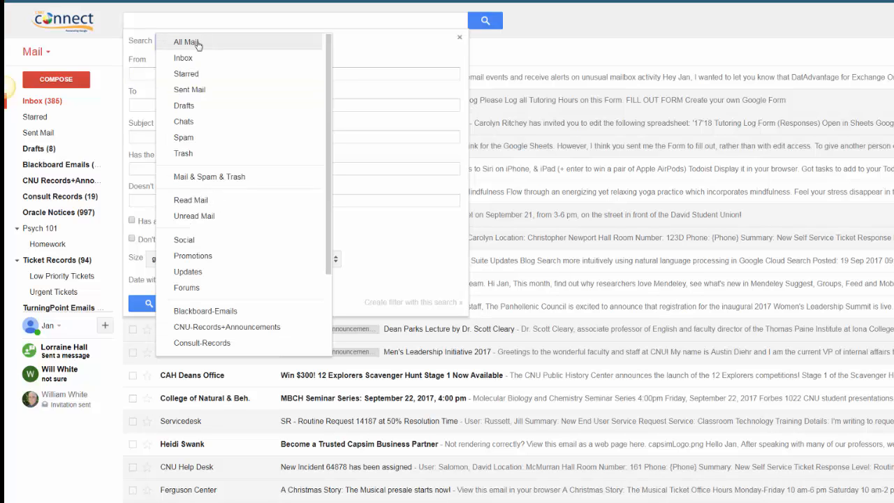
{"action": "left_click", "coordinate": [373, 56]}
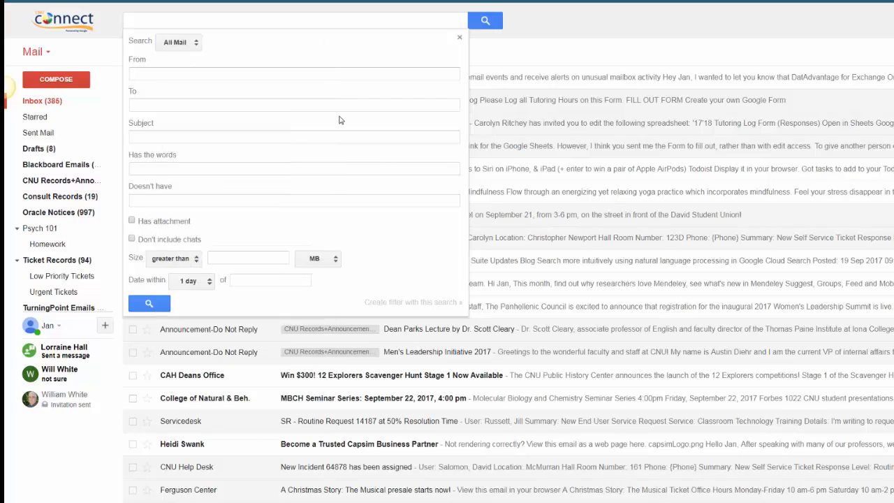
{"action": "left_click", "coordinate": [183, 72]}
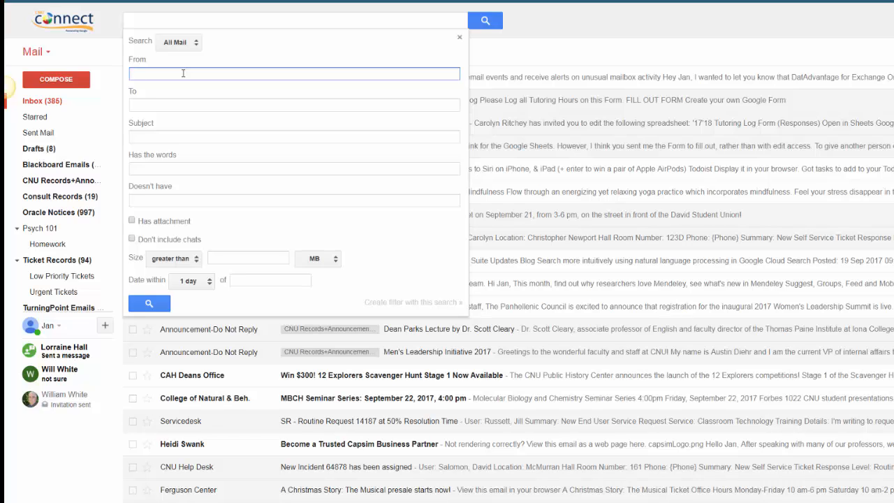
{"action": "type", "text": "Will"}
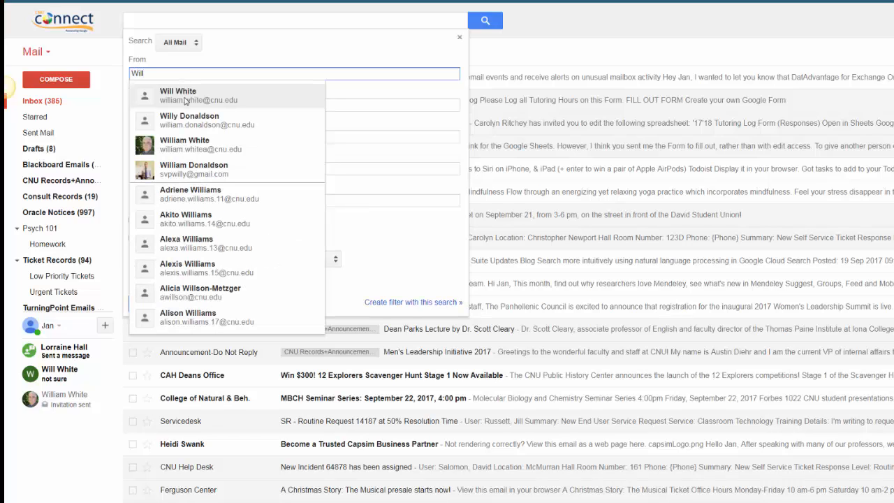
{"action": "left_click", "coordinate": [200, 142]}
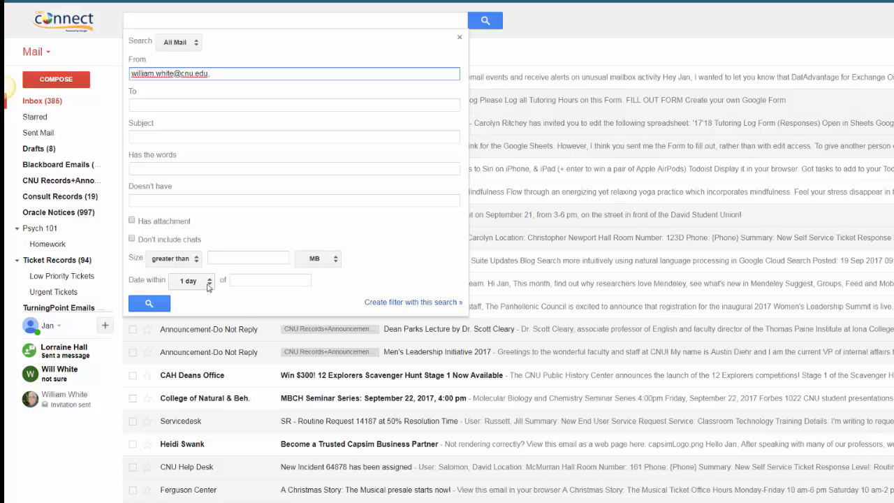
Step: Limit the search to messages dated within 1 week of 2017/08/01 and run it
{"action": "left_click", "coordinate": [208, 287]}
{"action": "left_click", "coordinate": [205, 316]}
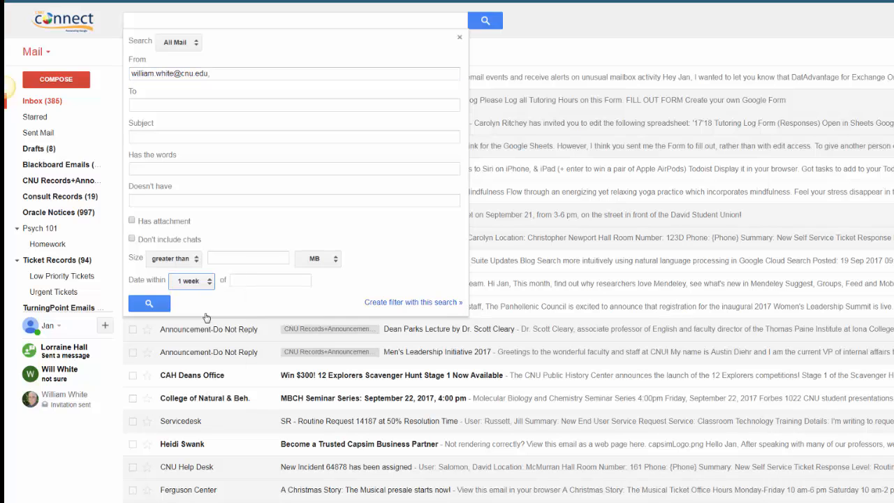
{"action": "left_click", "coordinate": [262, 282]}
{"action": "left_click", "coordinate": [243, 297]}
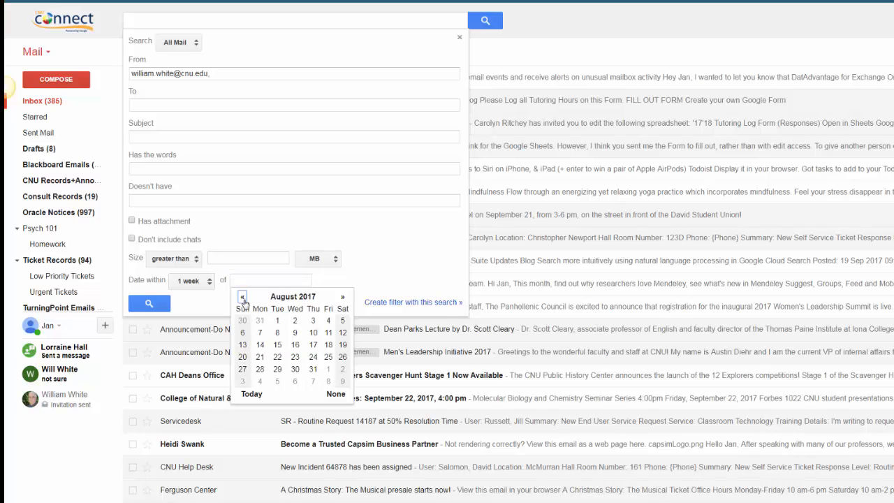
{"action": "left_click", "coordinate": [277, 320]}
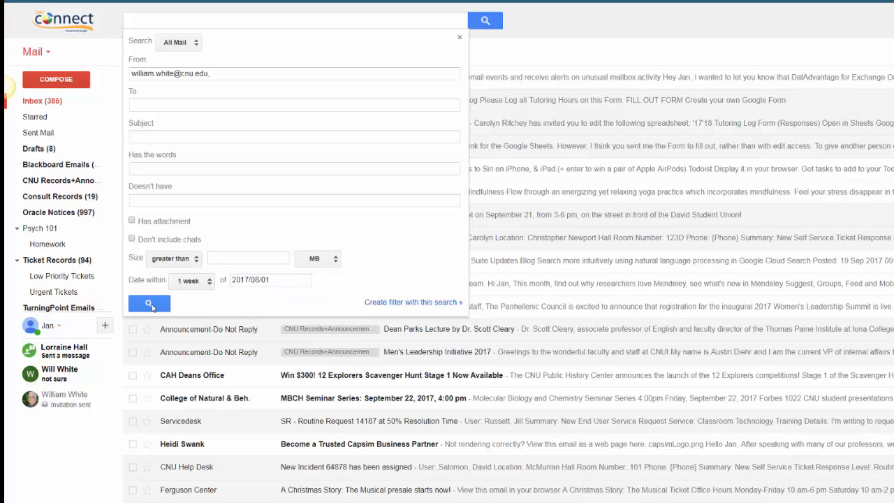
{"action": "left_click", "coordinate": [149, 305]}
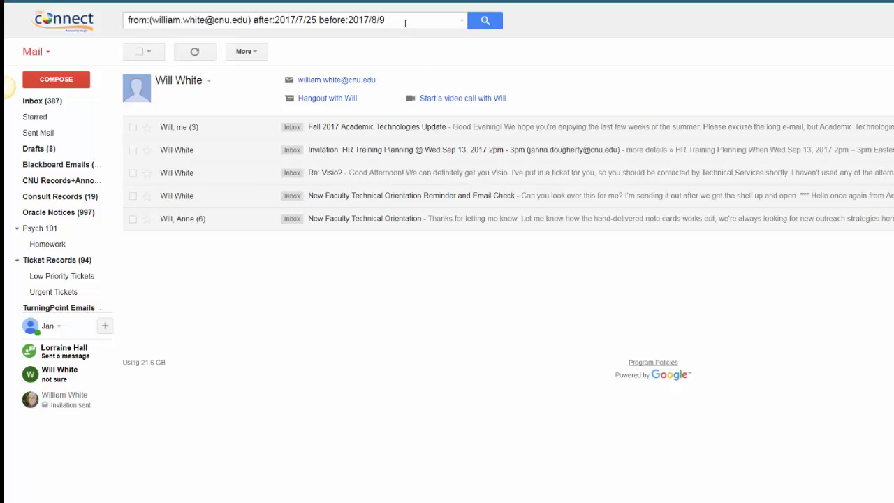
{"action": "left_click_drag", "start_coordinate": [403, 20], "coordinate": [126, 20]}
{"action": "left_click", "coordinate": [351, 397]}
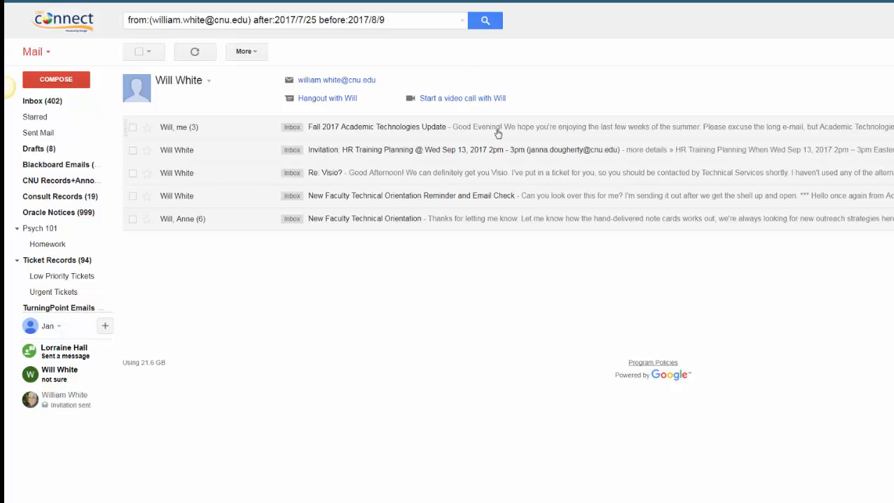
Step: Create a filter from the sender search that stars incoming messages from that colleague
{"action": "left_click", "coordinate": [462, 23]}
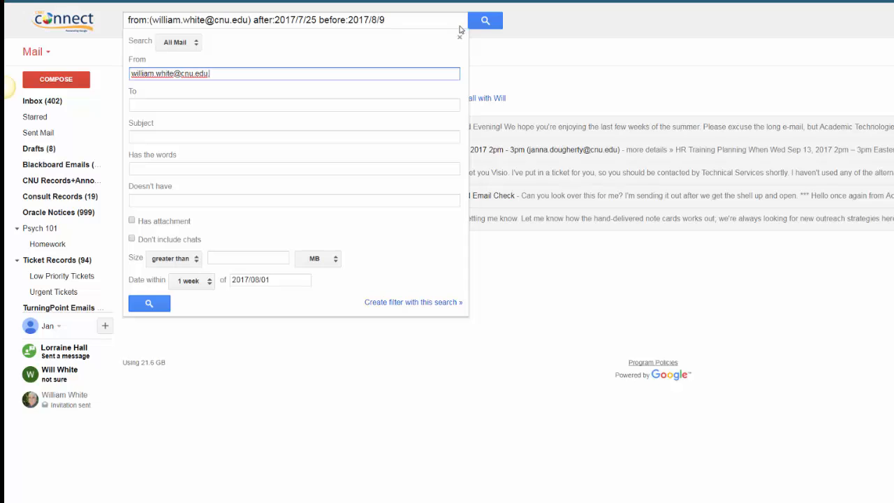
{"action": "left_click", "coordinate": [406, 302]}
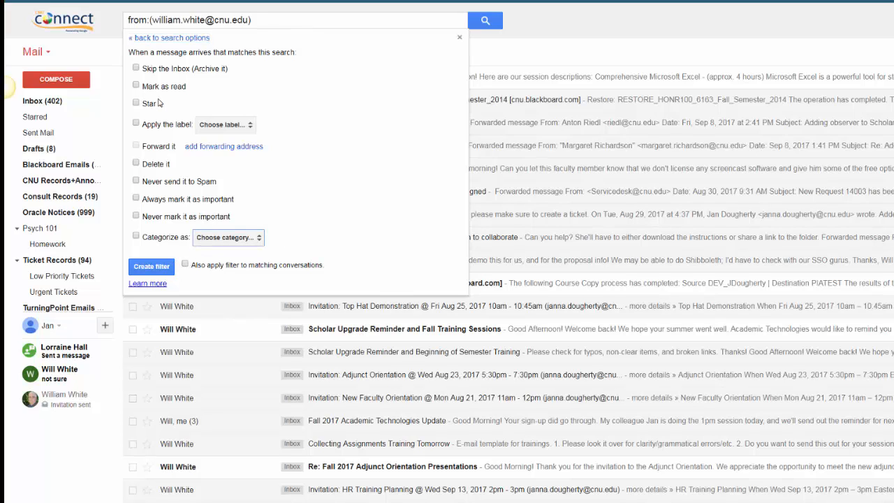
{"action": "left_click", "coordinate": [136, 103]}
{"action": "left_click", "coordinate": [158, 267]}
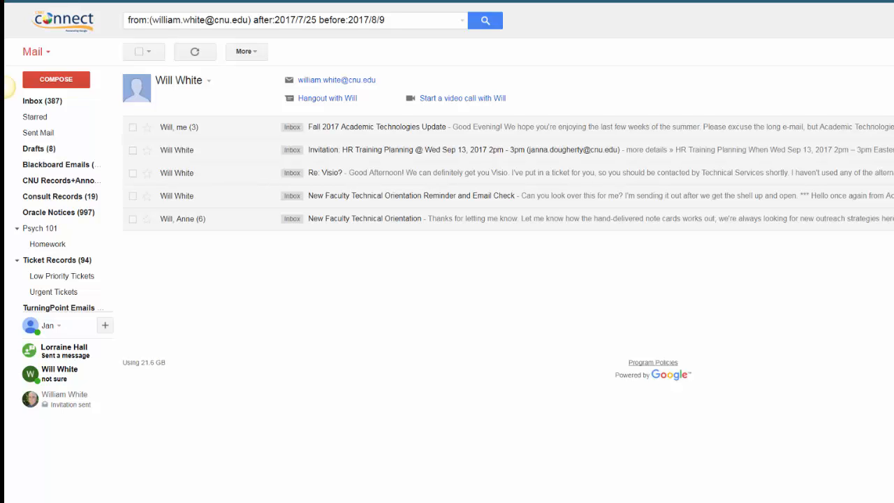
Step: Enable the Mark as Read Button lab in the mail settings
{"action": "left_click", "coordinate": [849, 61]}
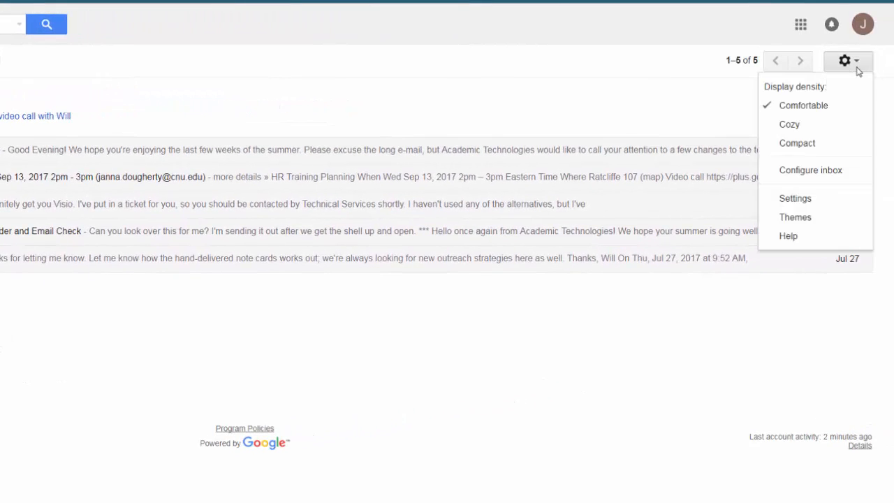
{"action": "left_click", "coordinate": [829, 200]}
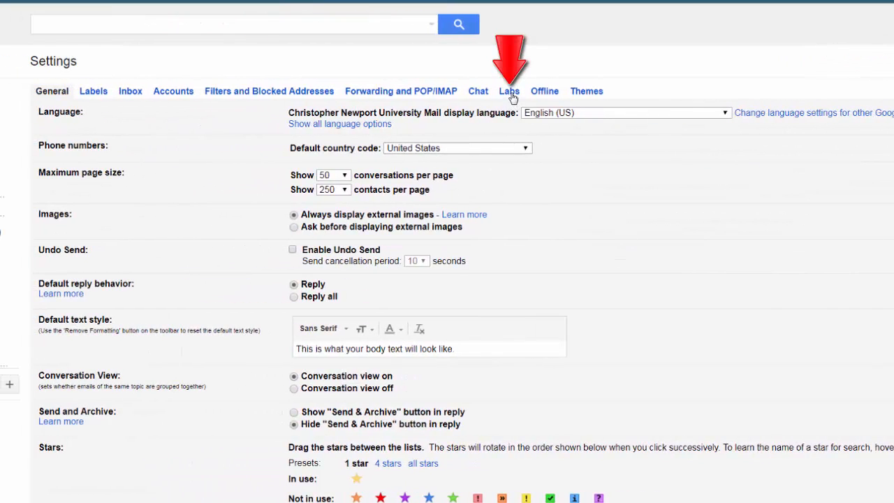
{"action": "left_click", "coordinate": [512, 95]}
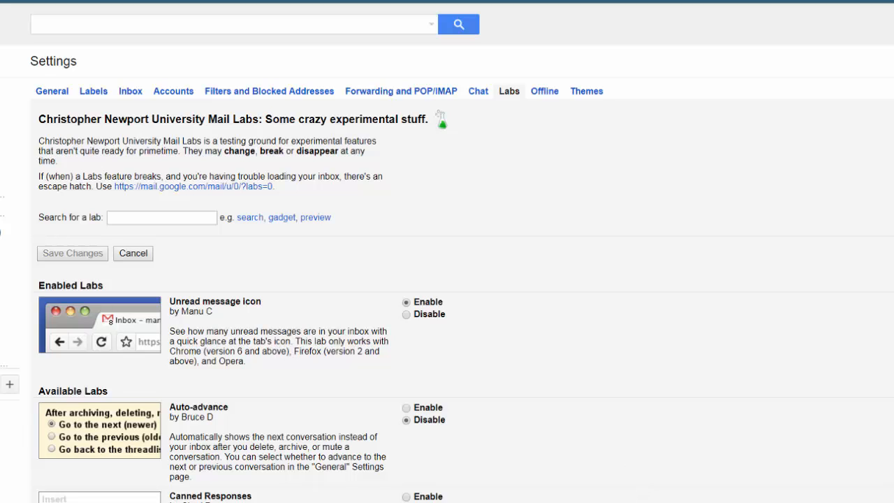
{"action": "scroll", "coordinate": [597, 437], "scroll_direction": "down", "scroll_amount": 2}
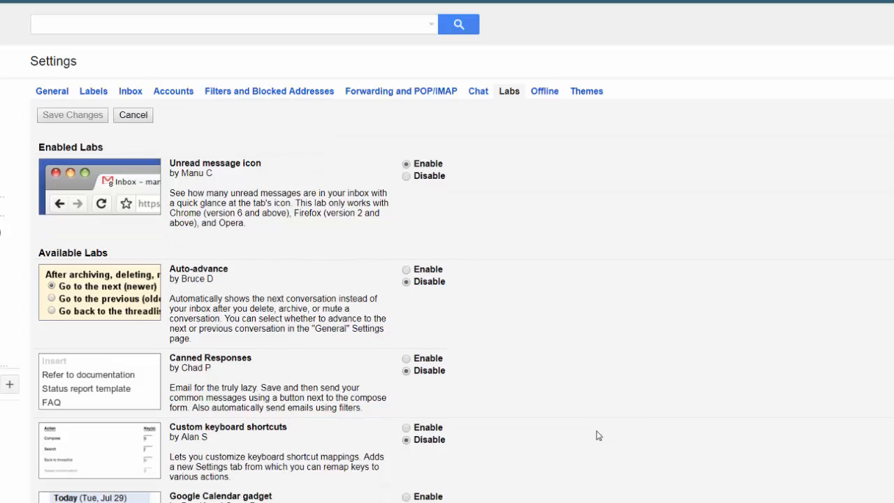
{"action": "scroll", "coordinate": [566, 344], "scroll_direction": "down", "scroll_amount": 5}
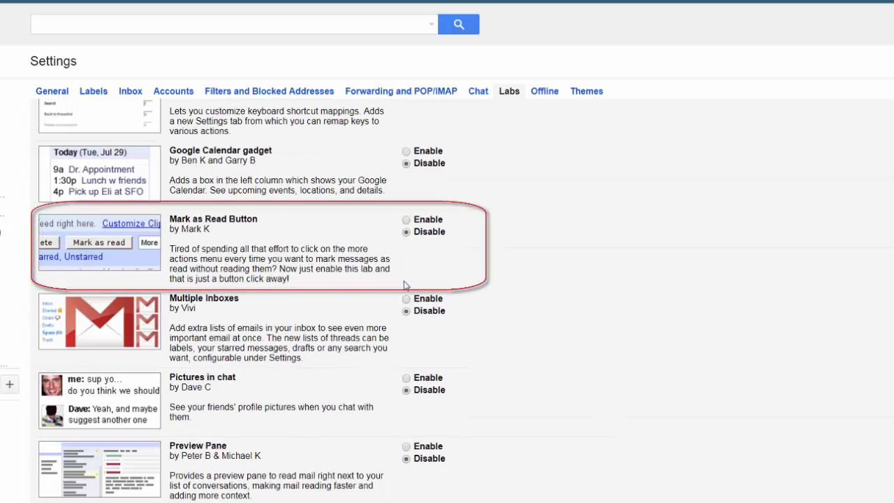
{"action": "left_click", "coordinate": [406, 220]}
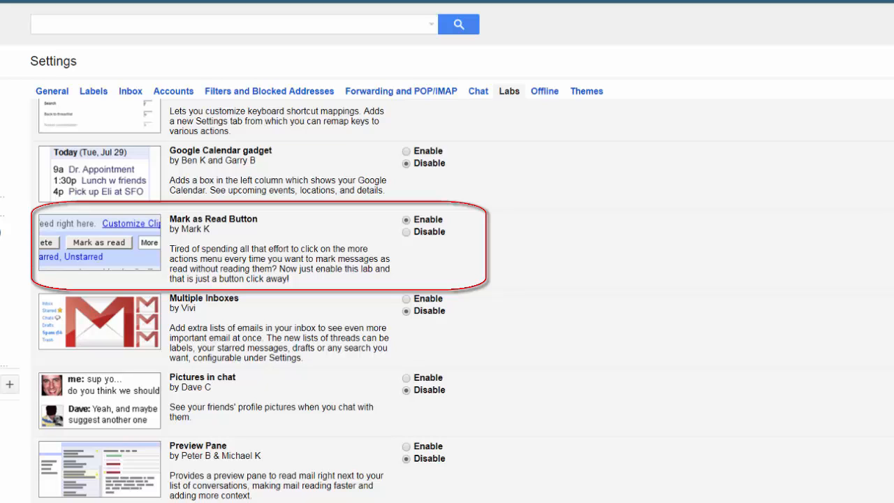
Step: Enable the Preview Pane lab as well and save the Labs changes
{"action": "left_click", "coordinate": [406, 446]}
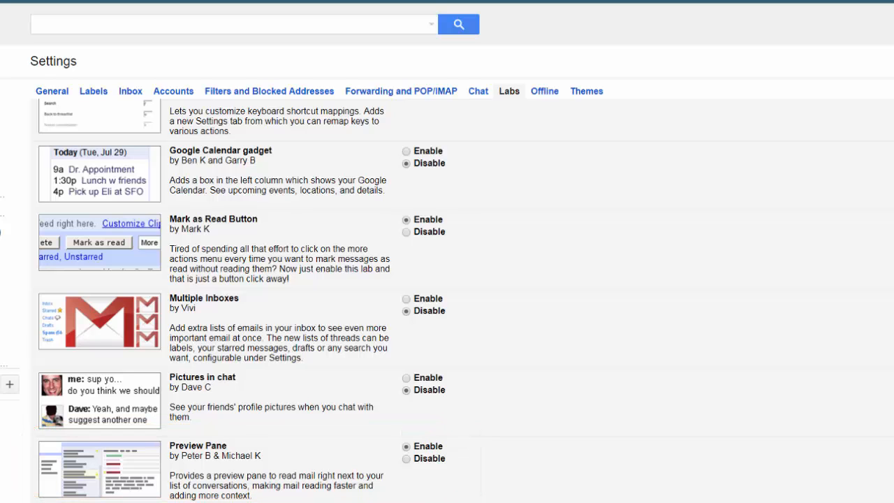
{"action": "scroll", "coordinate": [647, 483], "scroll_direction": "down", "scroll_amount": 3}
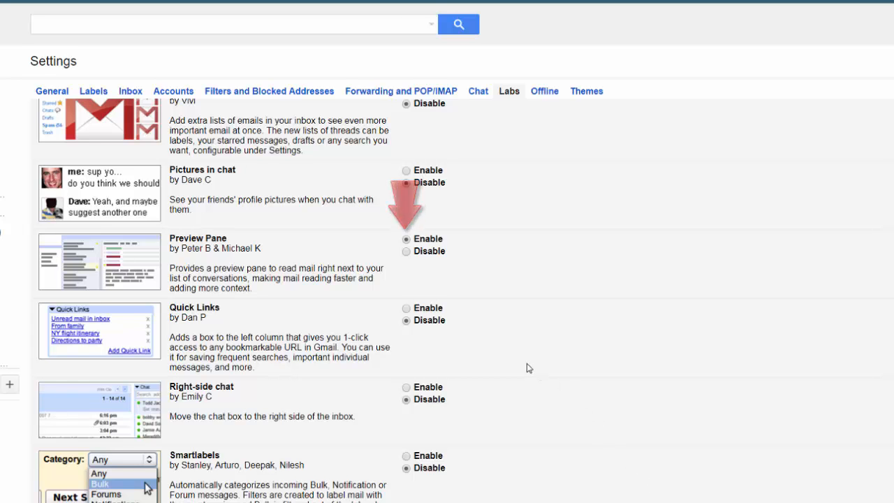
{"action": "scroll", "coordinate": [527, 368], "scroll_direction": "down", "scroll_amount": 3}
{"action": "scroll", "coordinate": [447, 279], "scroll_direction": "down", "scroll_amount": 2}
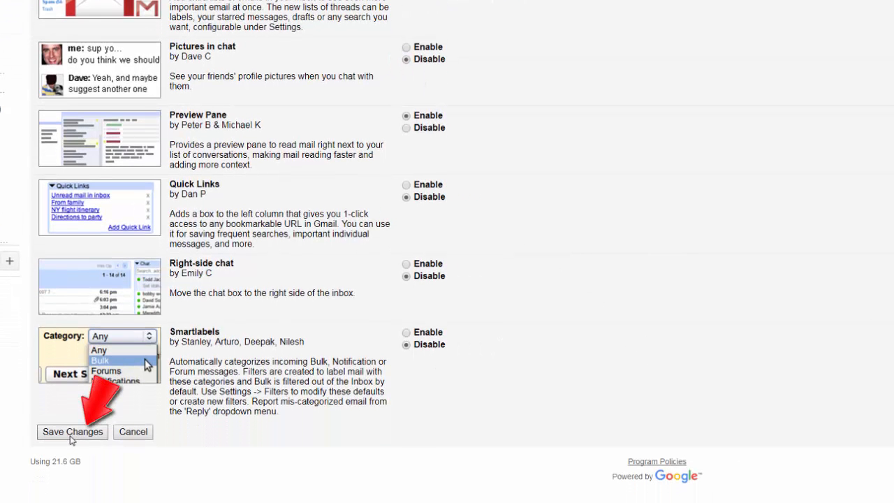
{"action": "left_click", "coordinate": [71, 437]}
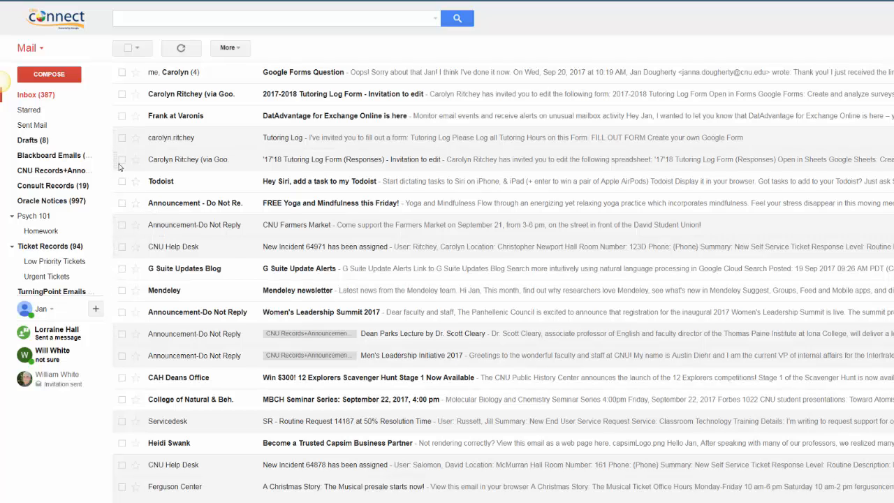
Step: Select the CNU Farmers Market message in the inbox
{"action": "left_click", "coordinate": [122, 224]}
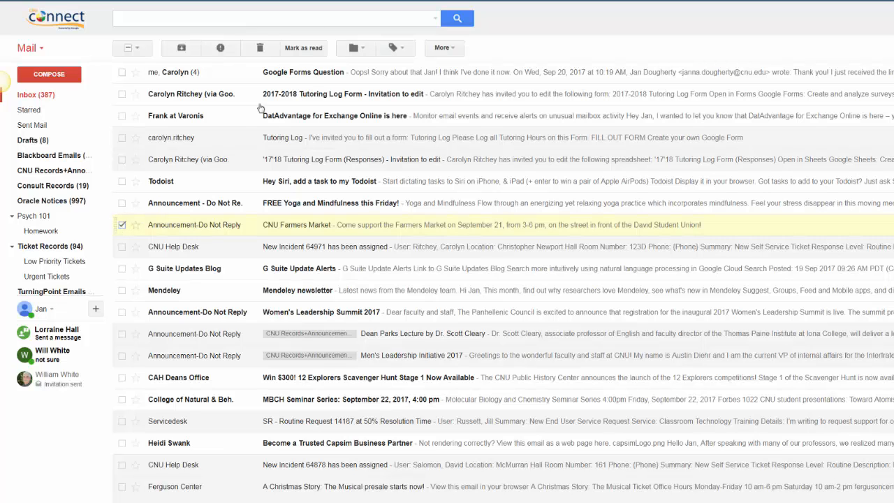